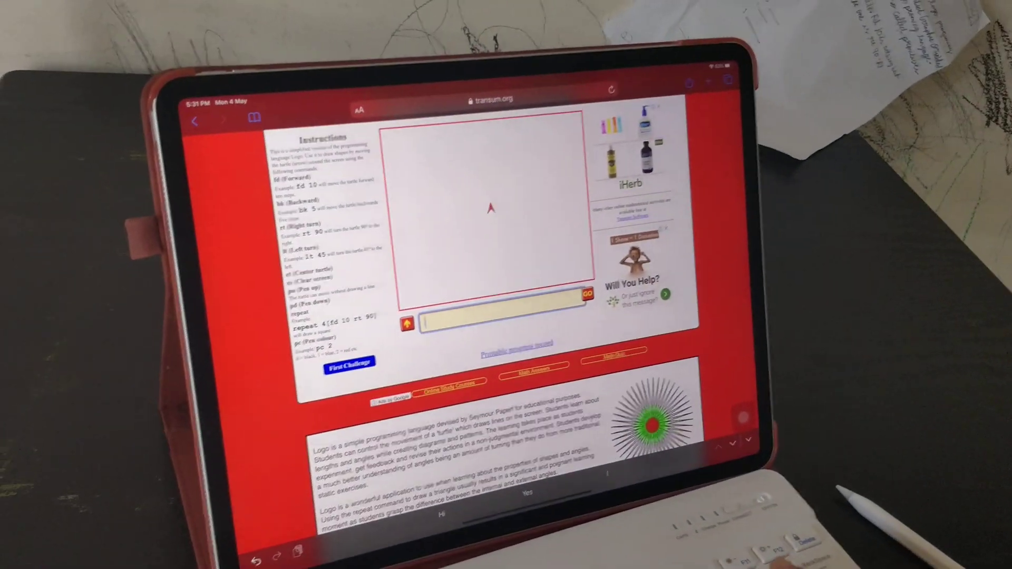
{"action": "type", "text": "Fd "}
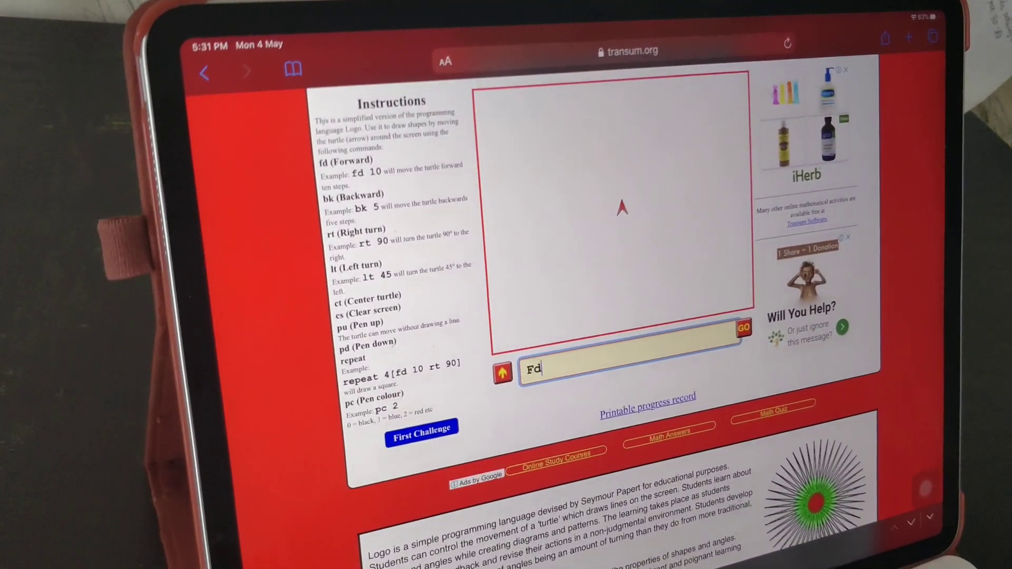
{"action": "type", "text": "10"}
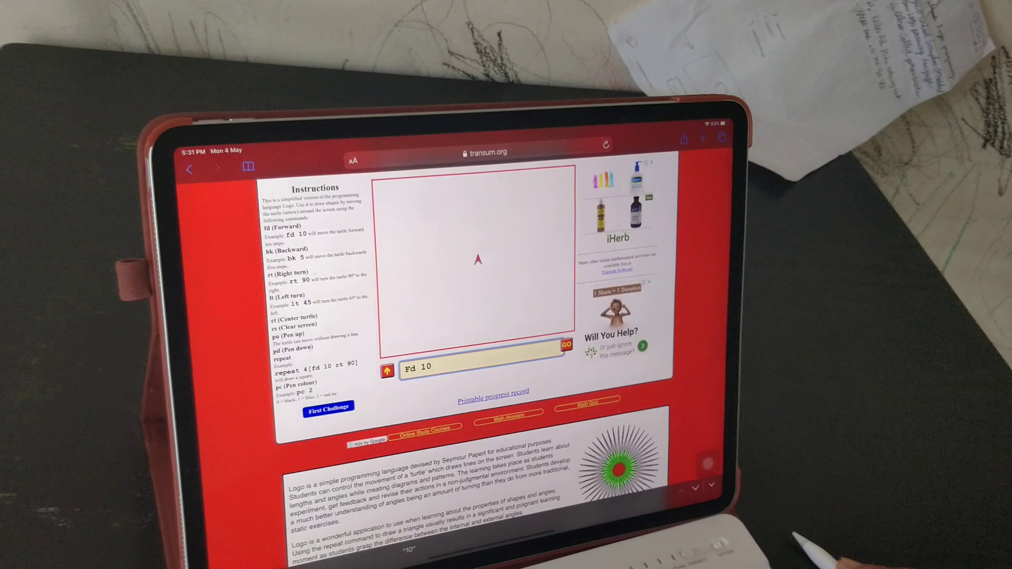
{"action": "type", "text": "Rt 90"}
Enter fd 10, rt 90 and fd 10 to draw an upward side, then a rightward side
{"action": "key", "text": "Return"}
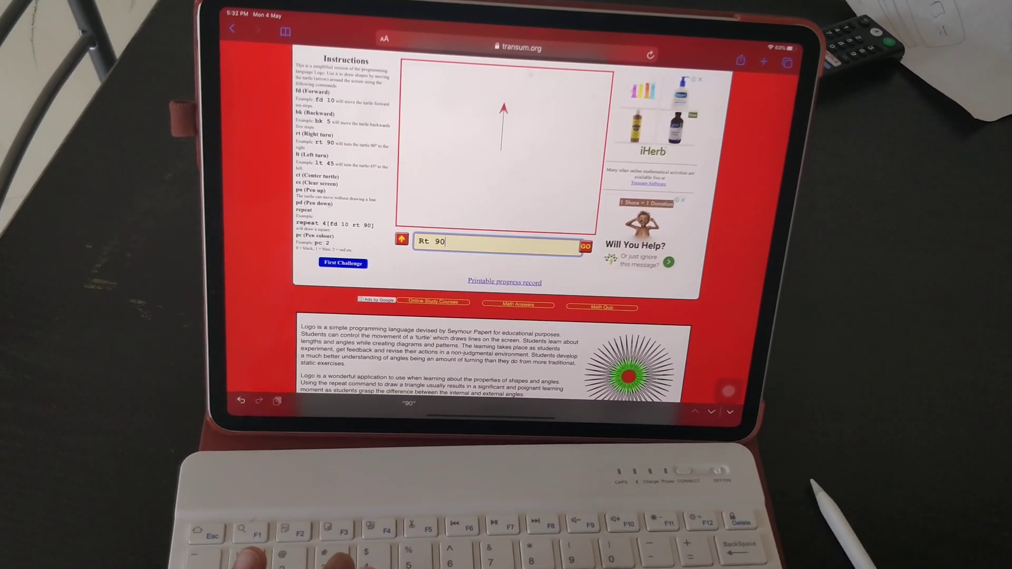
{"action": "key", "text": "Return"}
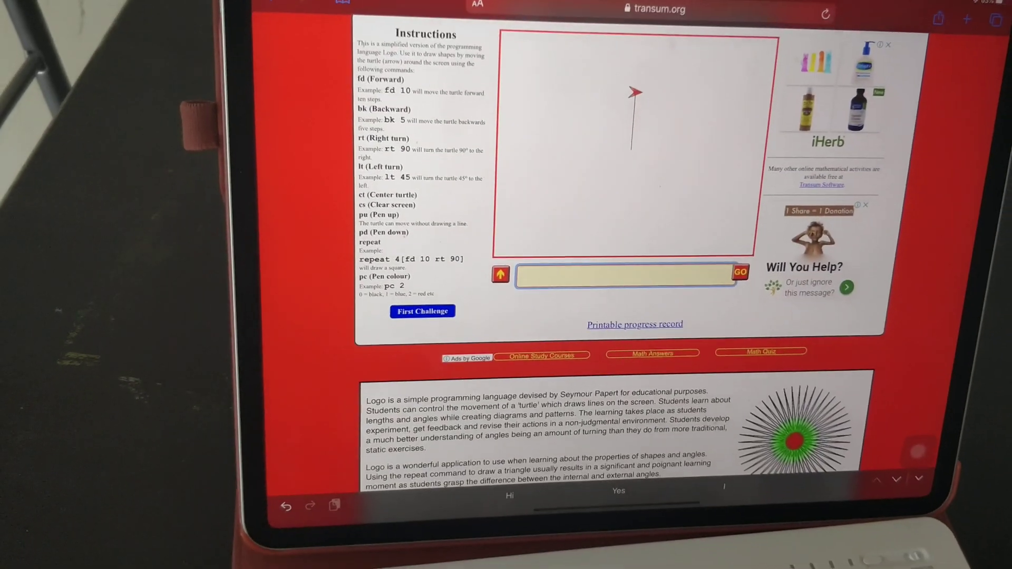
{"action": "type", "text": "F"}
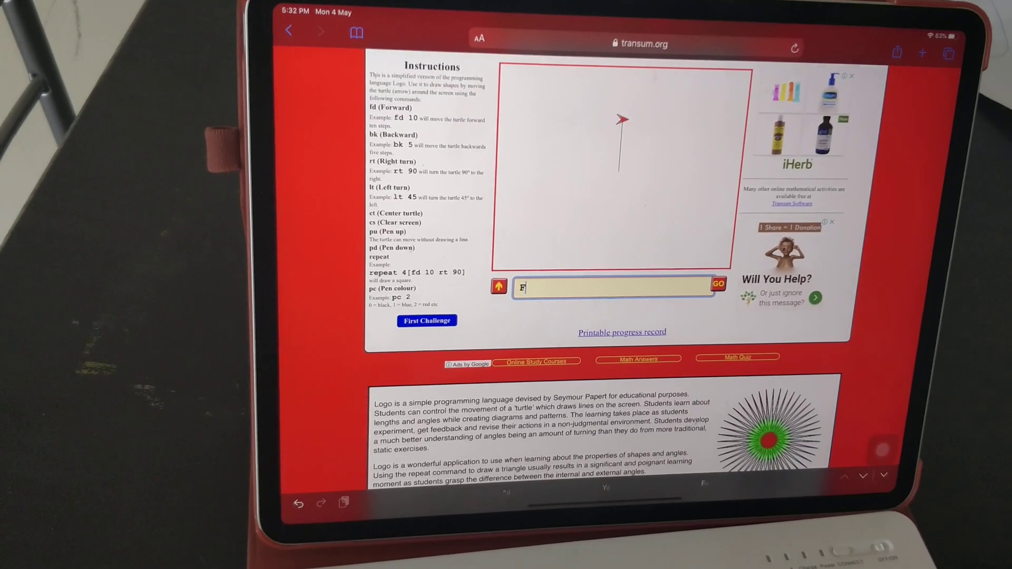
{"action": "type", "text": "d 10"}
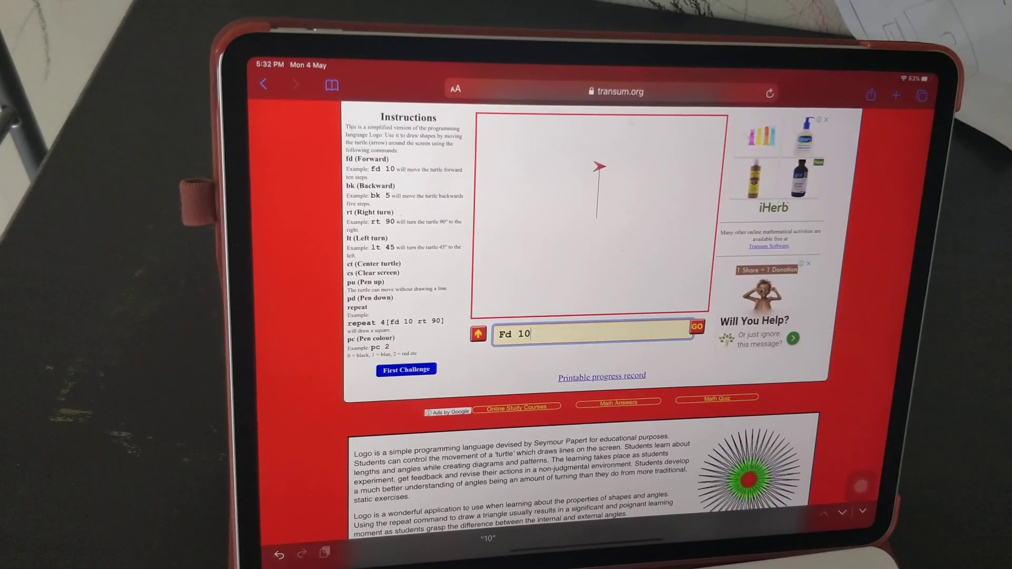
{"action": "key", "text": "Return"}
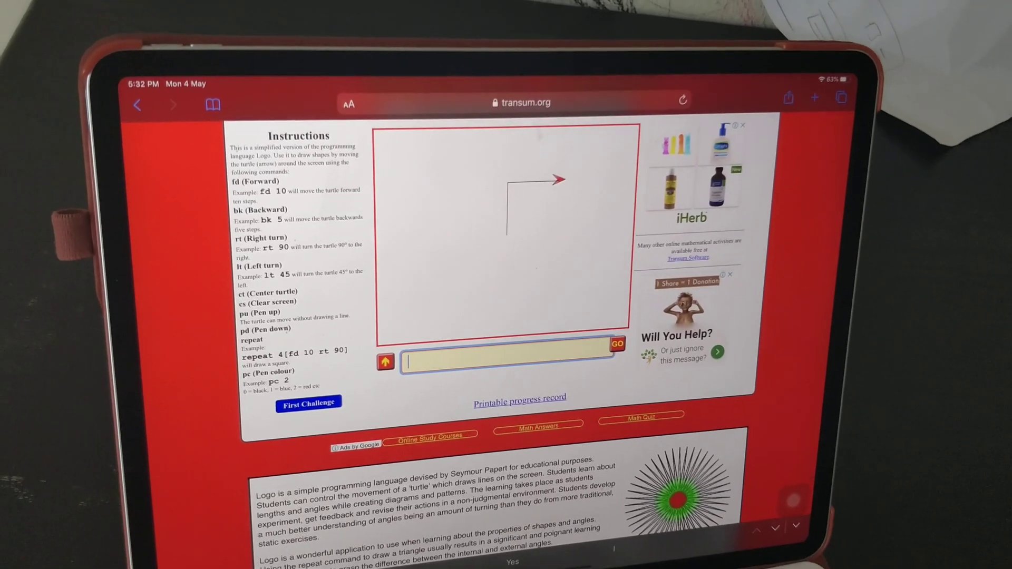
{"action": "type", "text": "Rt"}
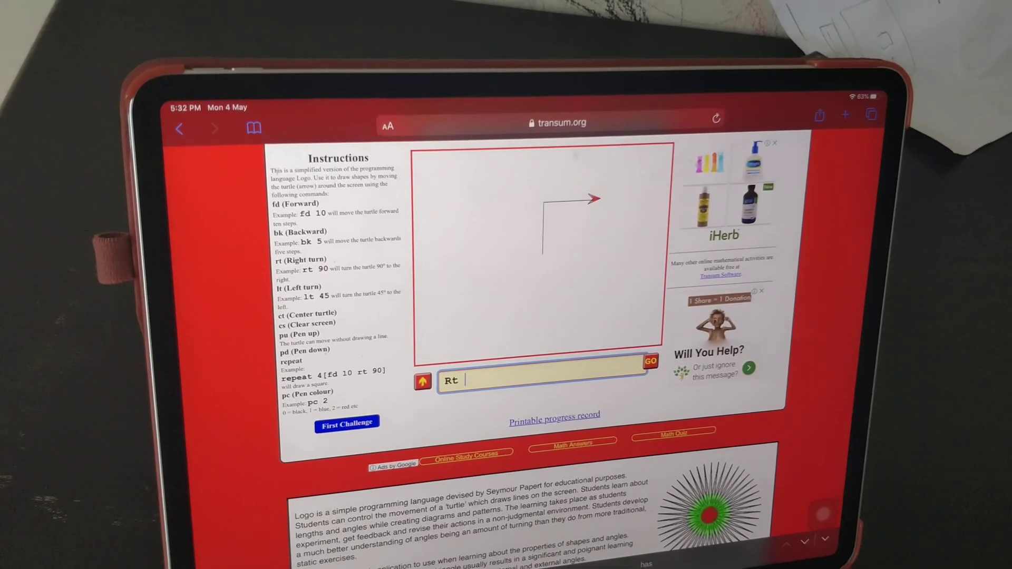
{"action": "type", "text": " 90"}
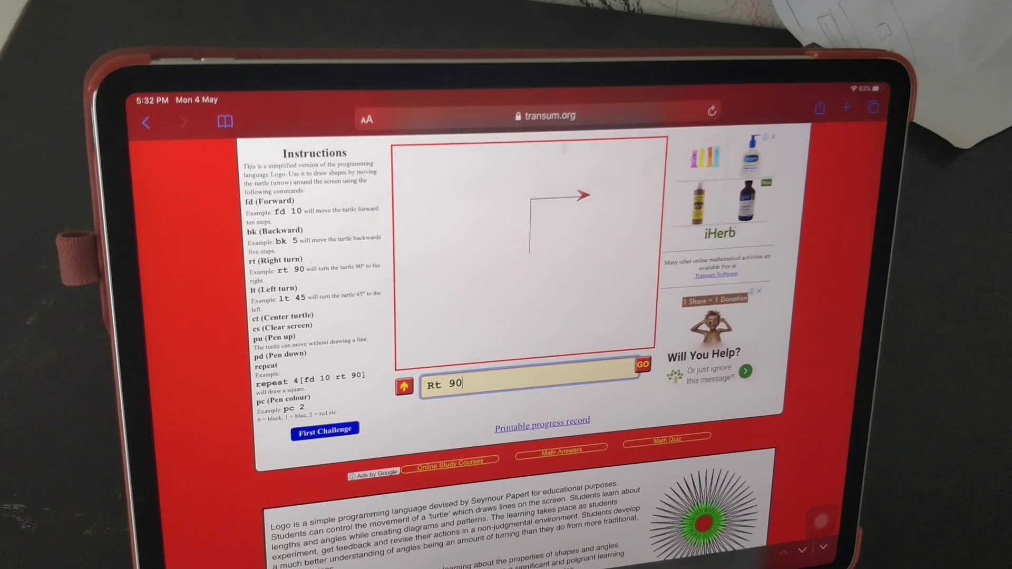
Enter rt 90, fd 10, rt 90, fd 10 to draw the downward and leftward sides
{"action": "key", "text": "Return"}
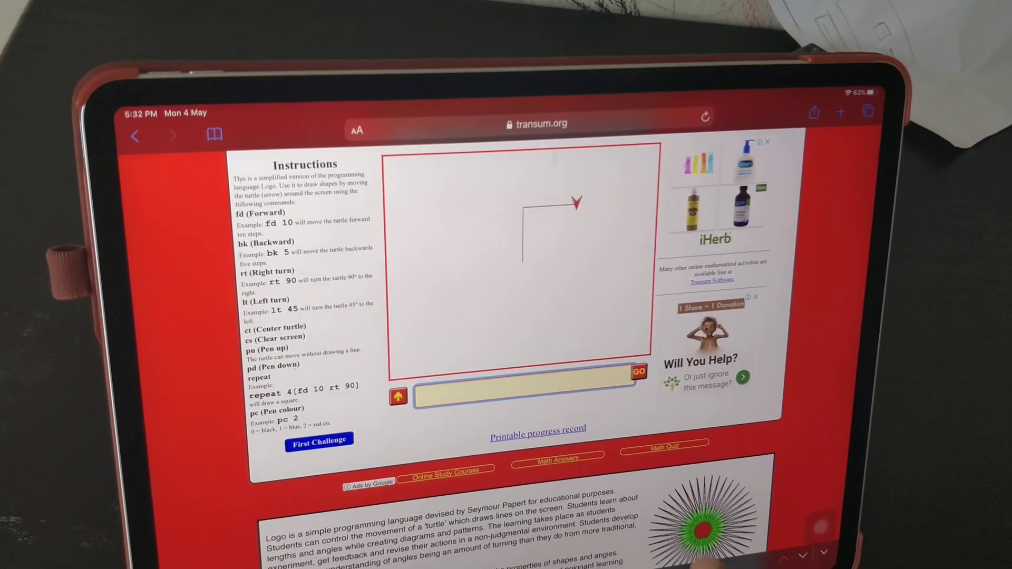
{"action": "type", "text": "F"}
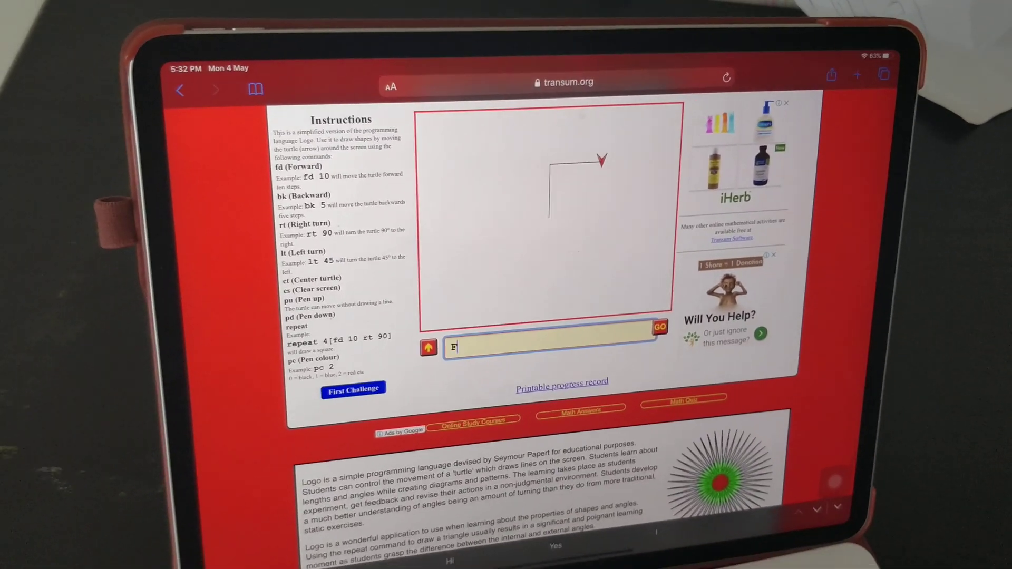
{"action": "type", "text": "d 10"}
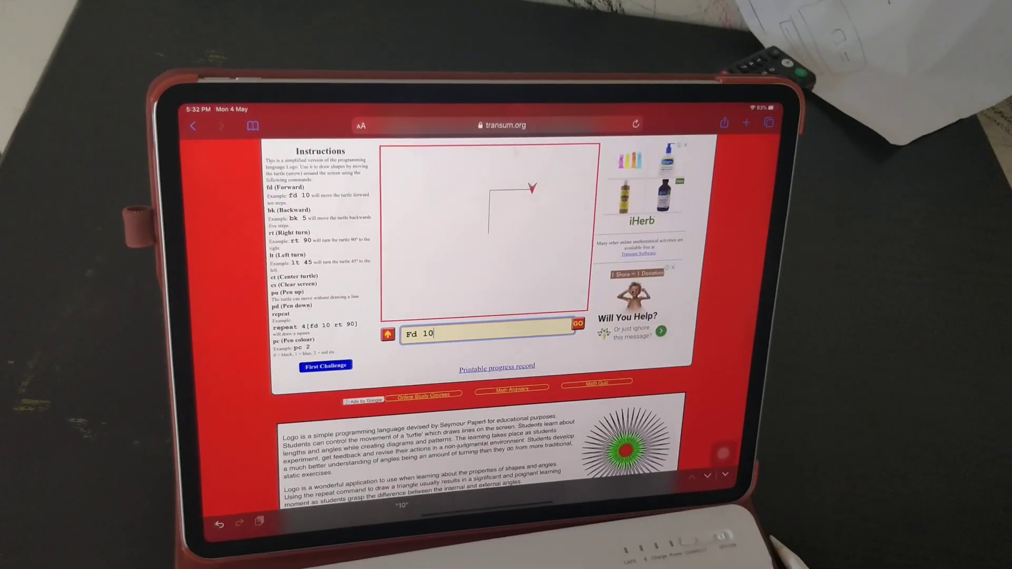
{"action": "key", "text": "Return"}
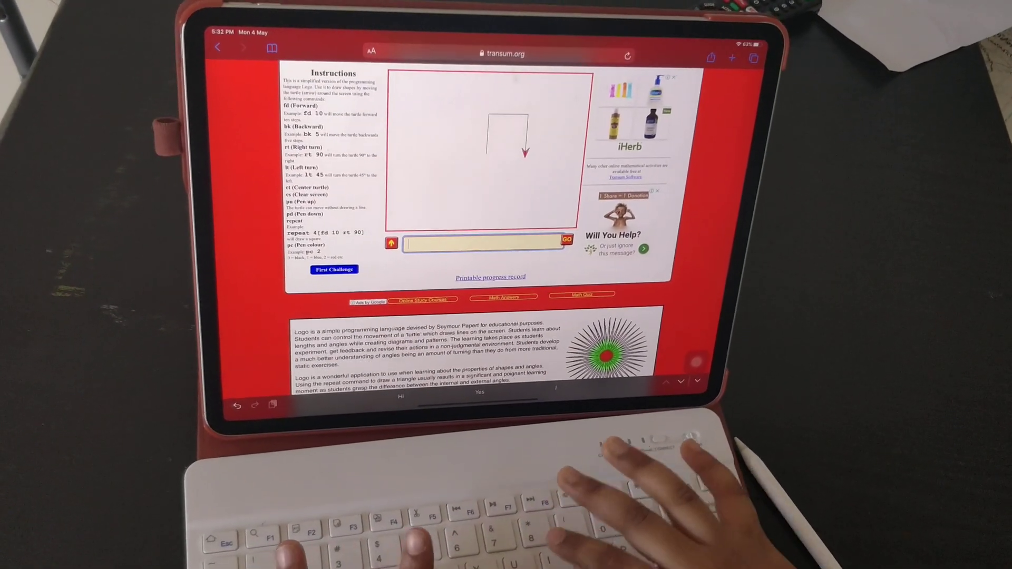
{"action": "type", "text": "Rt 90"}
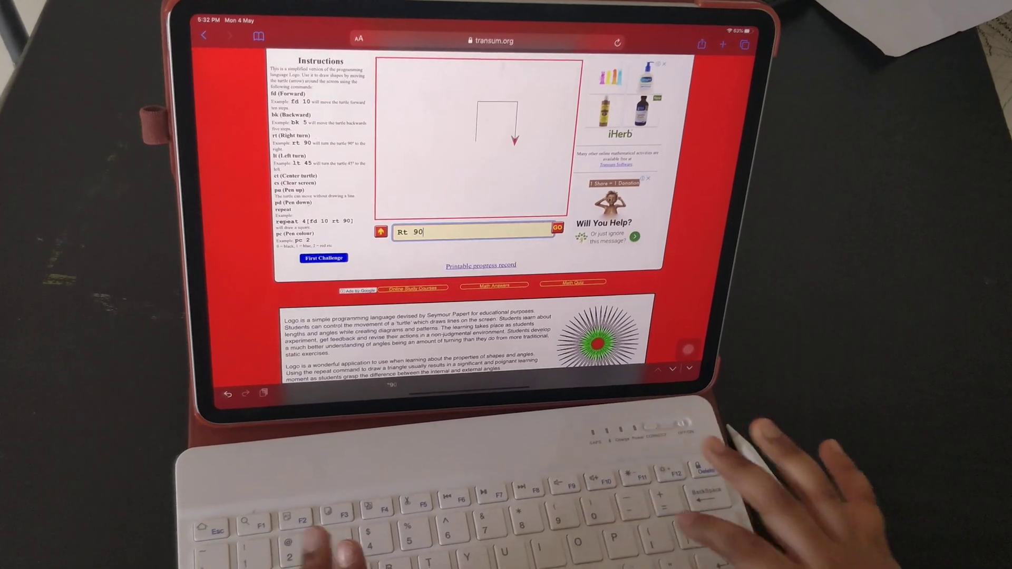
{"action": "type", "text": "Fd 10"}
{"action": "key", "text": "Return"}
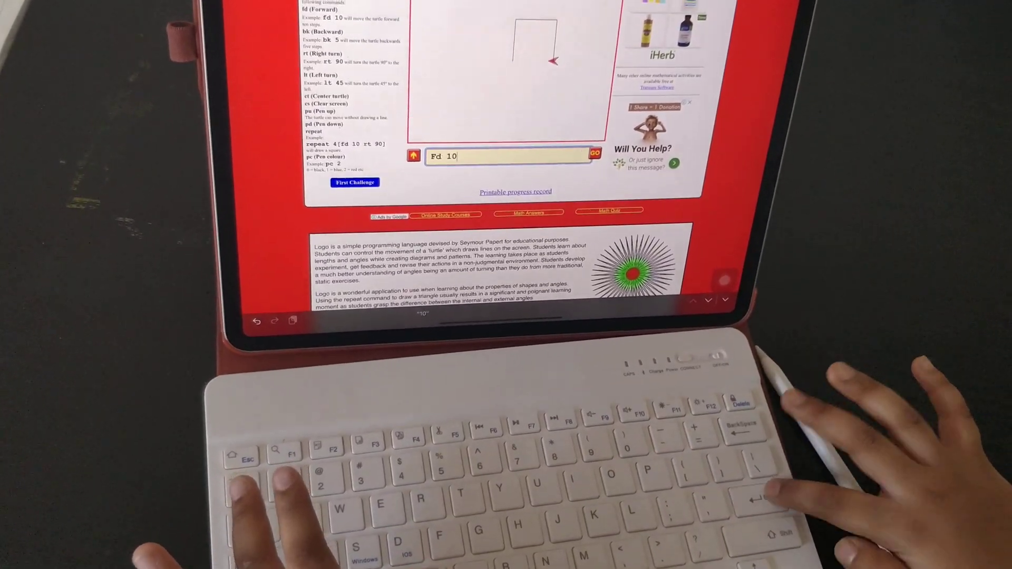
{"action": "key", "text": "Return"}
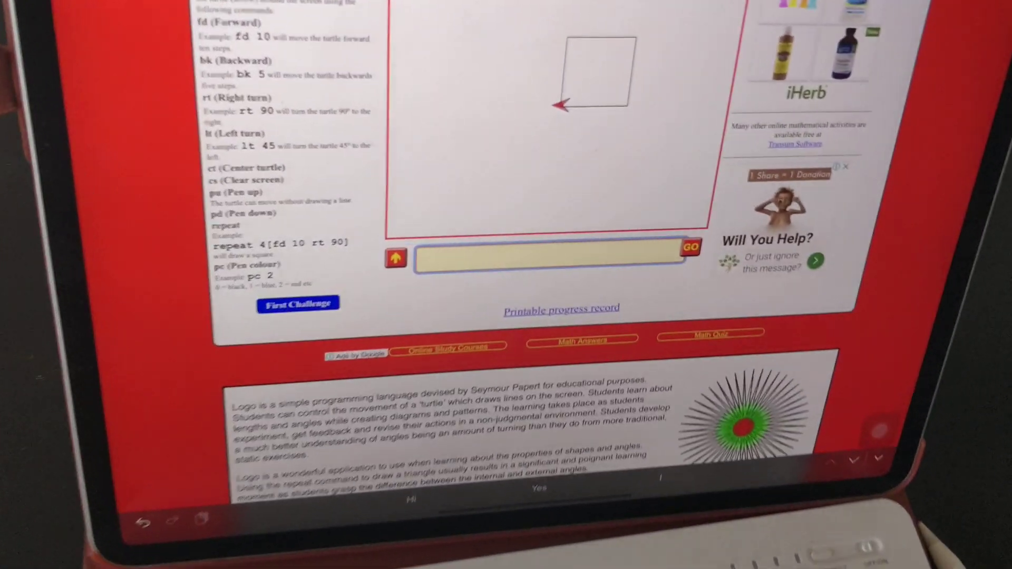